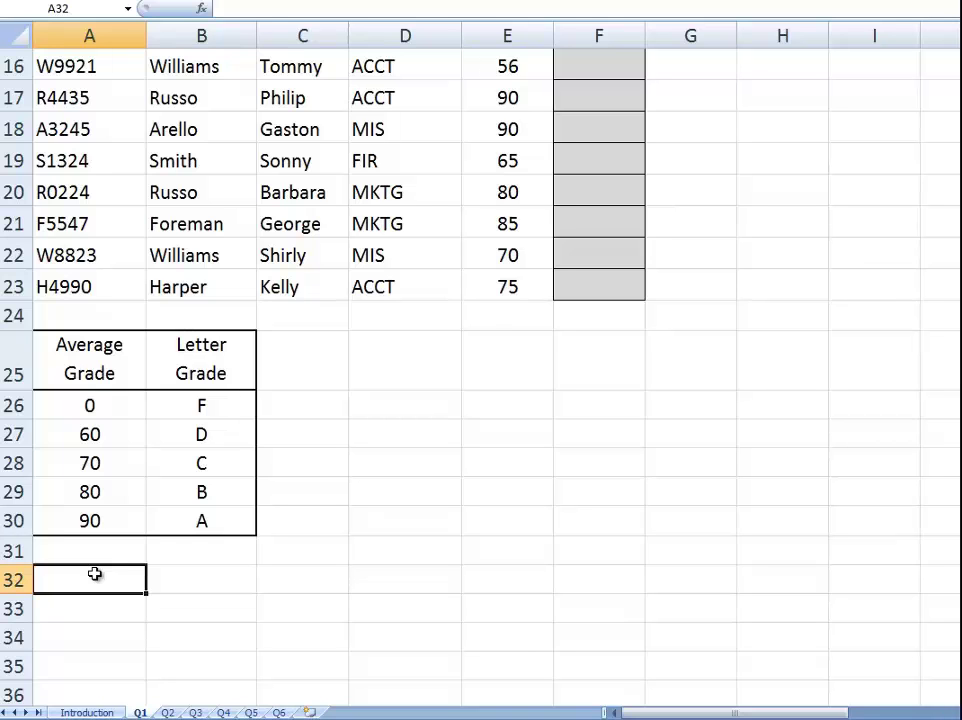
Examine the average-to-letter grade lookup table in A25:B30 and the first student's average and letter grade cells in row 8
drag(95, 356, 97, 520)
drag(183, 362, 183, 512)
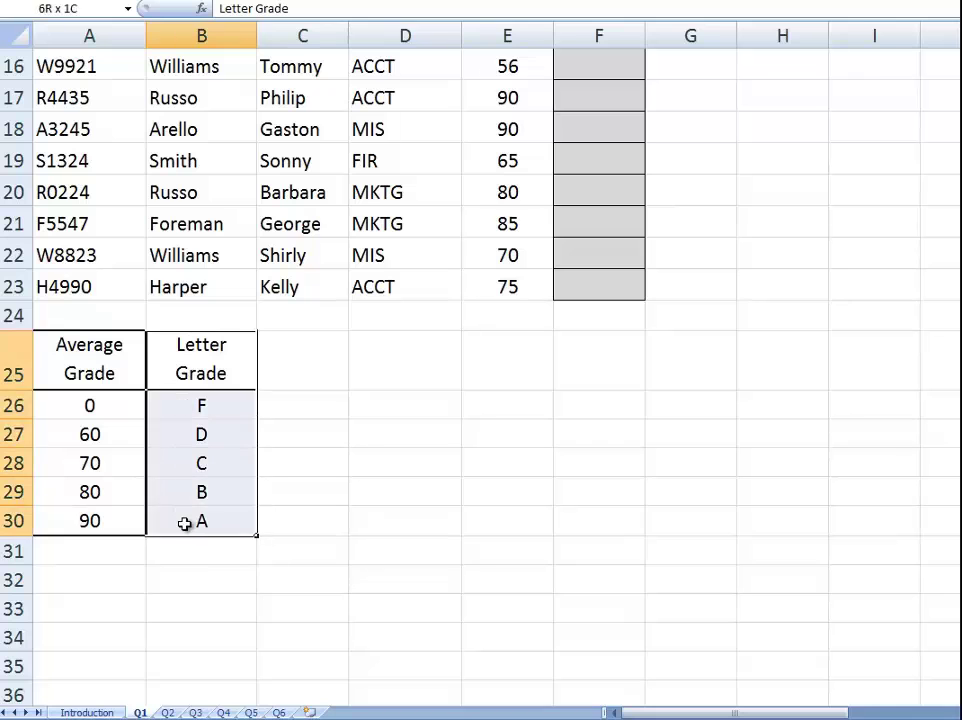
click(436, 552)
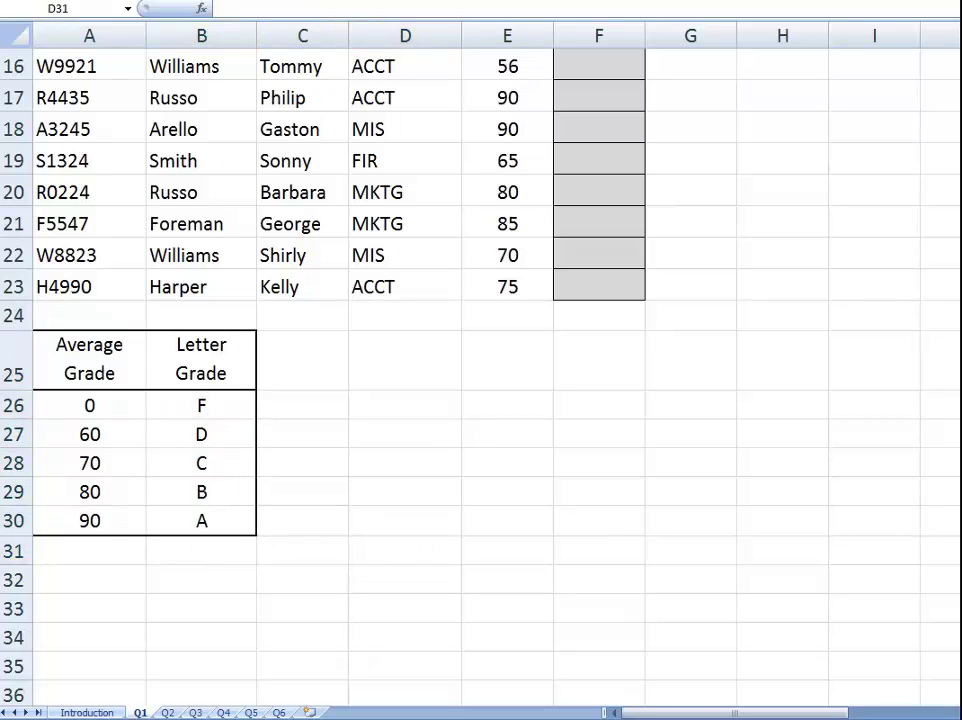
click(203, 407)
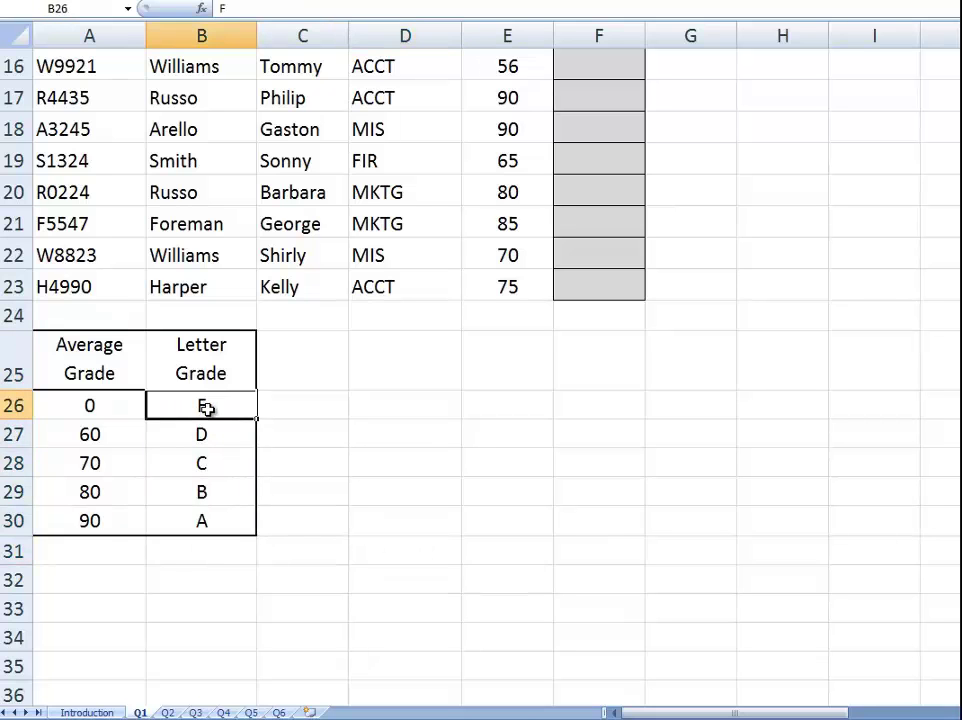
click(204, 436)
click(200, 461)
click(198, 487)
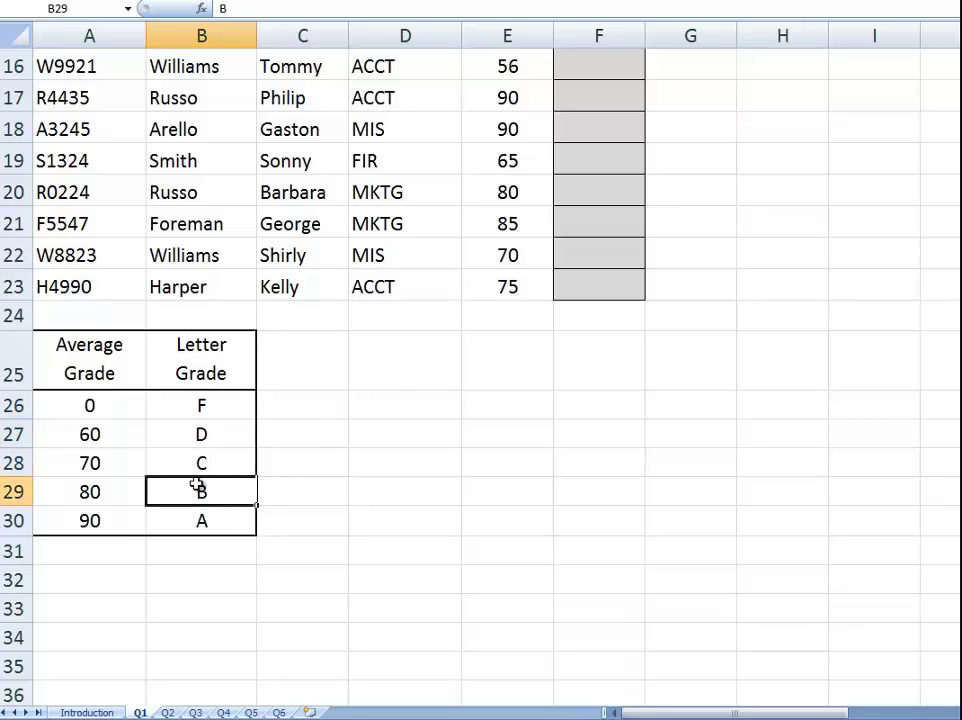
click(195, 518)
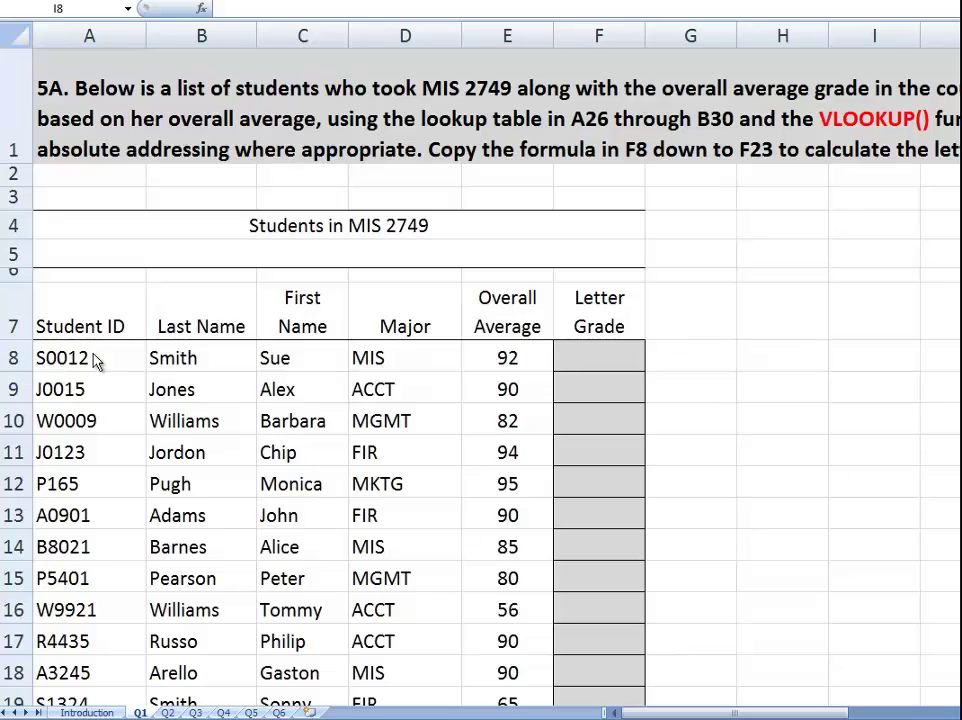
click(587, 362)
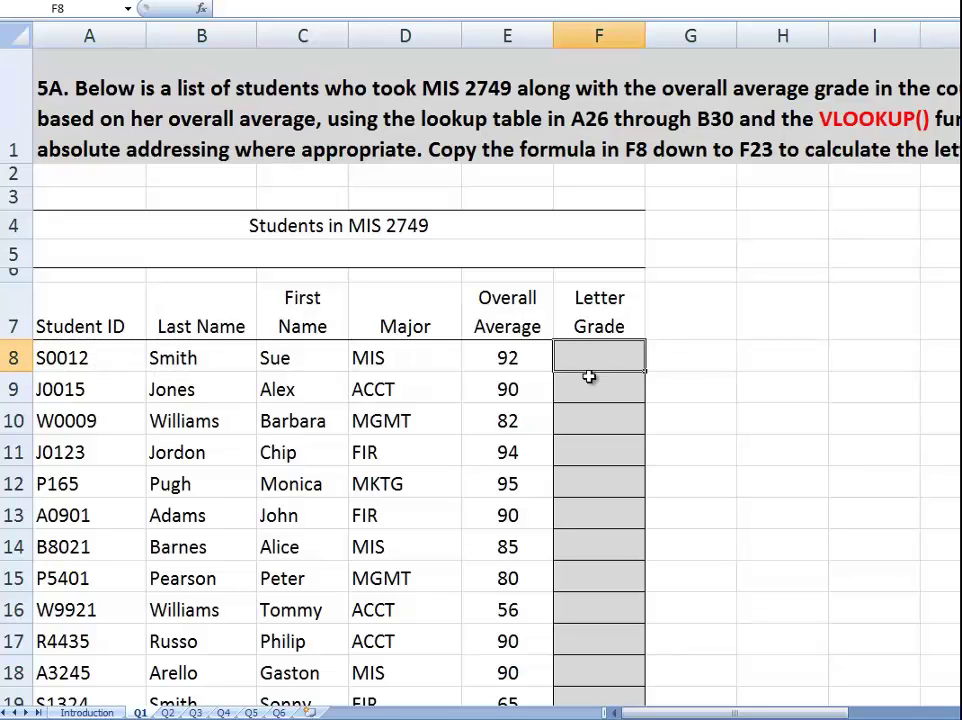
click(478, 358)
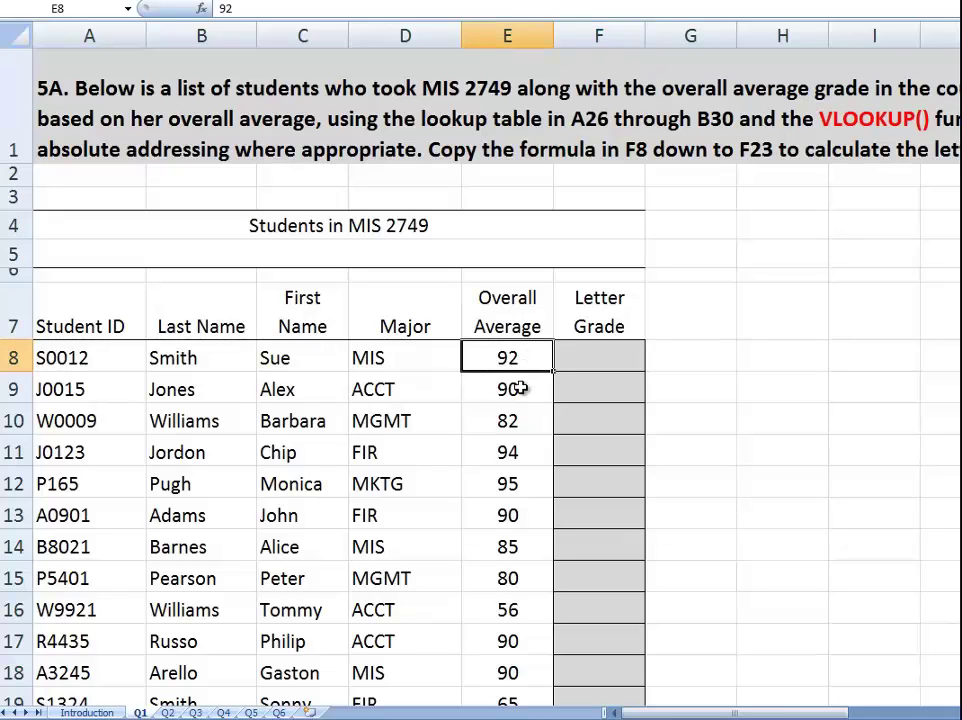
click(2, 80)
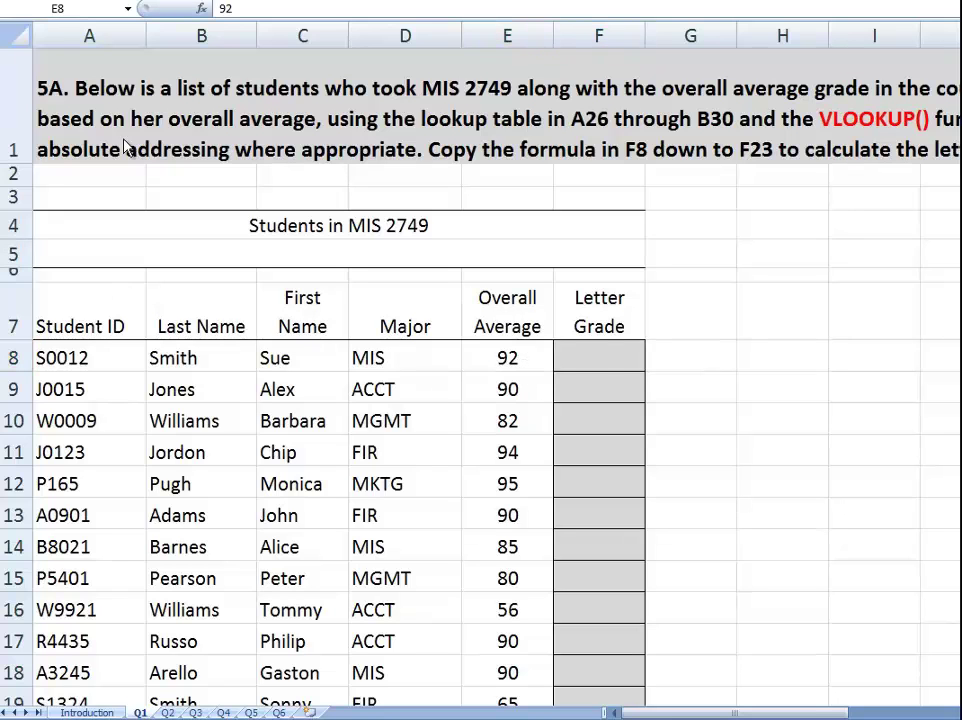
Begin a VLOOKUP formula in F8 with the student's overall average in E8 as the lookup value
click(602, 358)
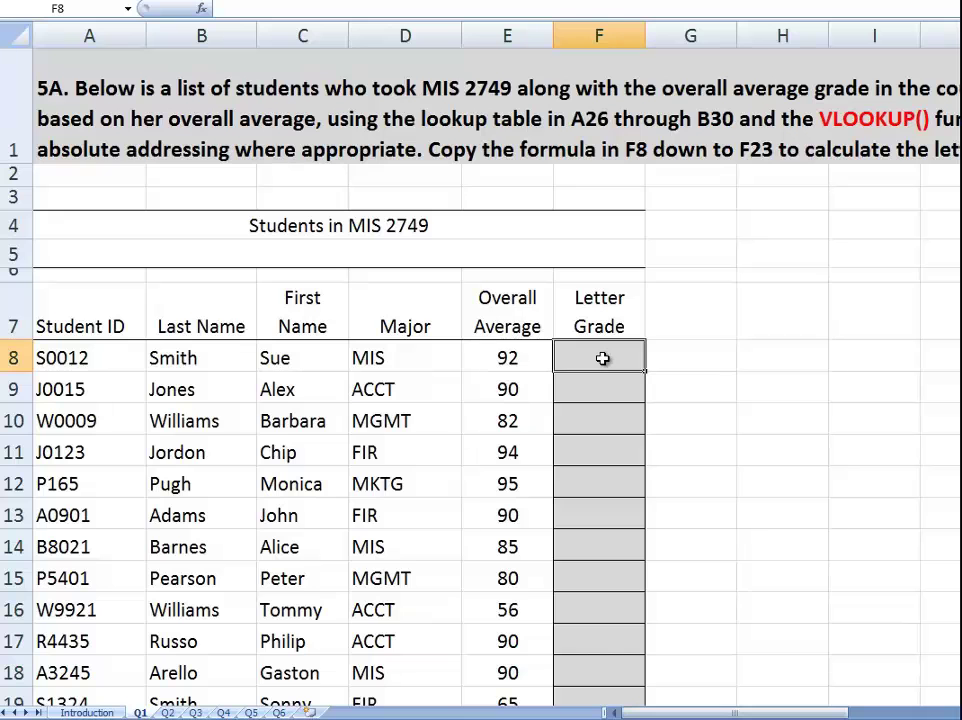
text(=)
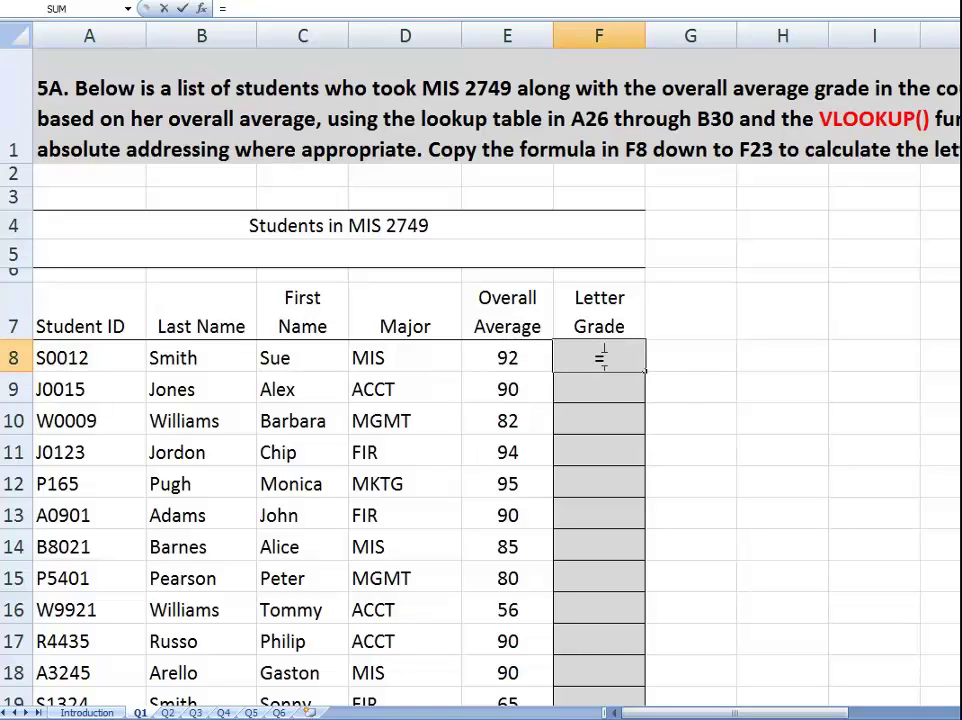
text(v)
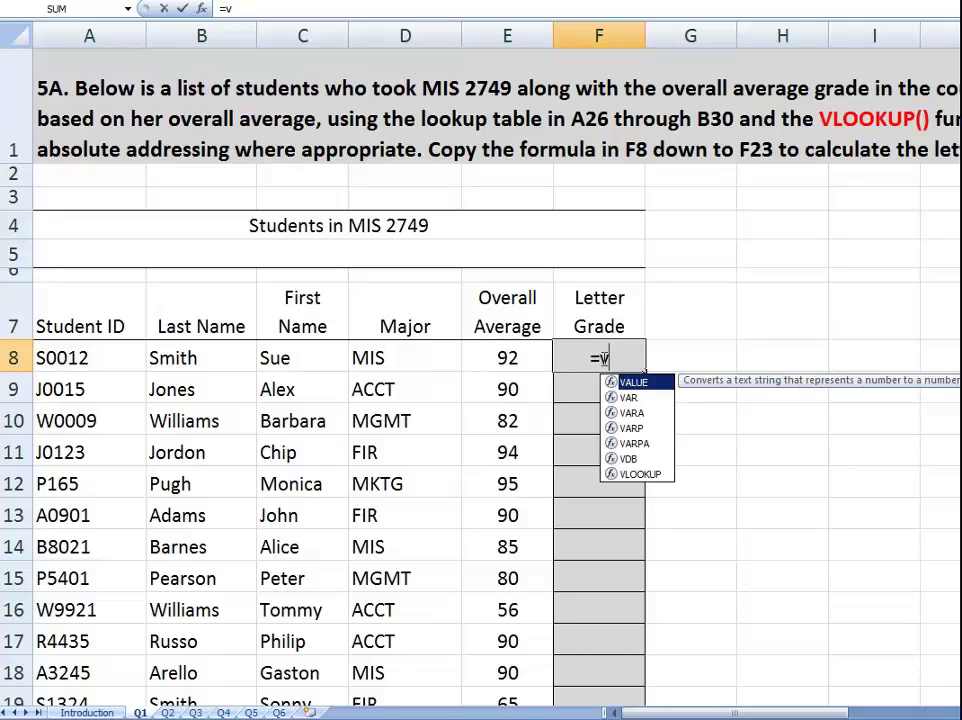
text(lo)
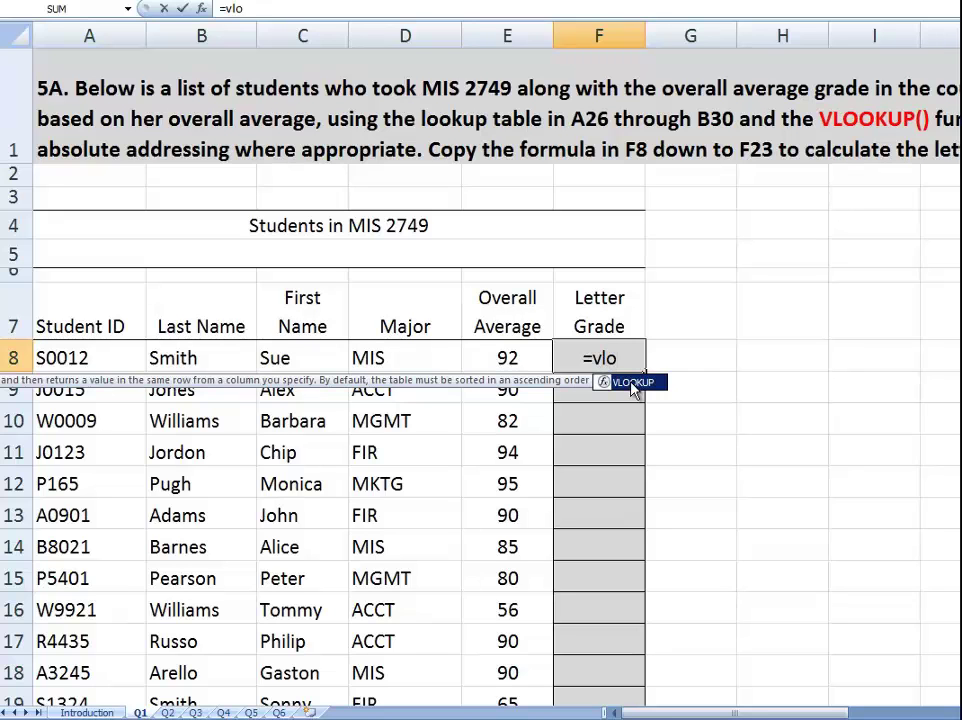
double_click(633, 383)
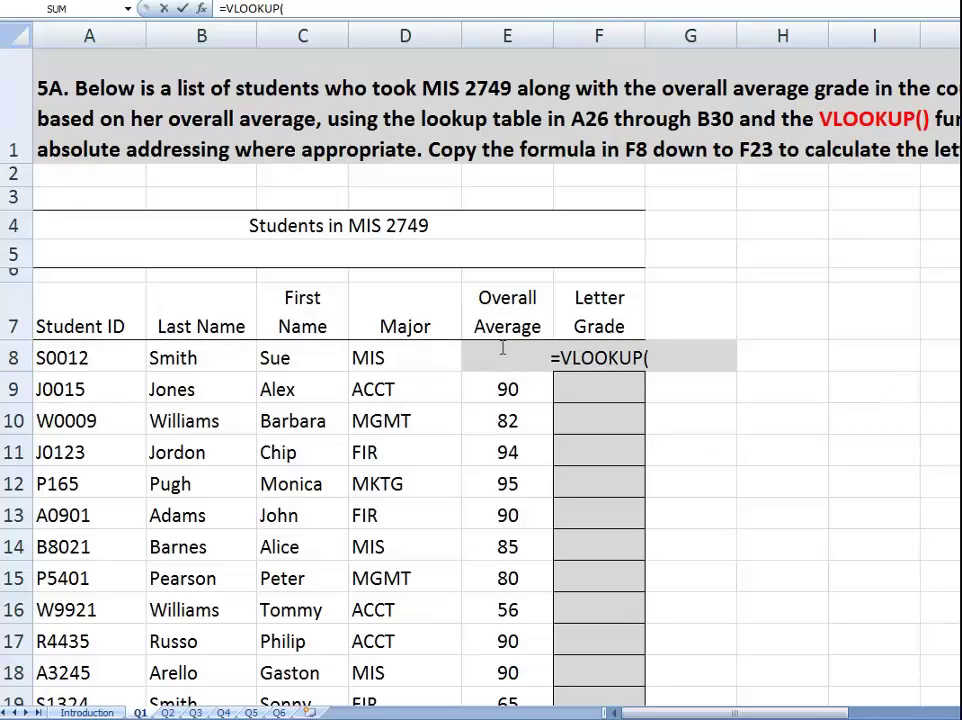
click(294, 8)
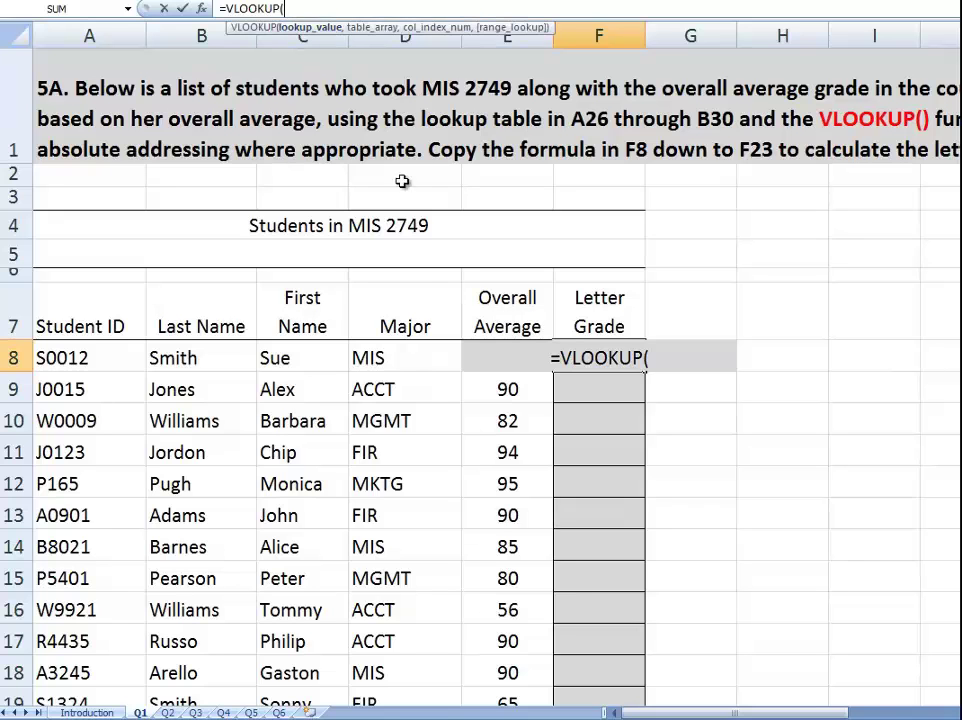
click(506, 359)
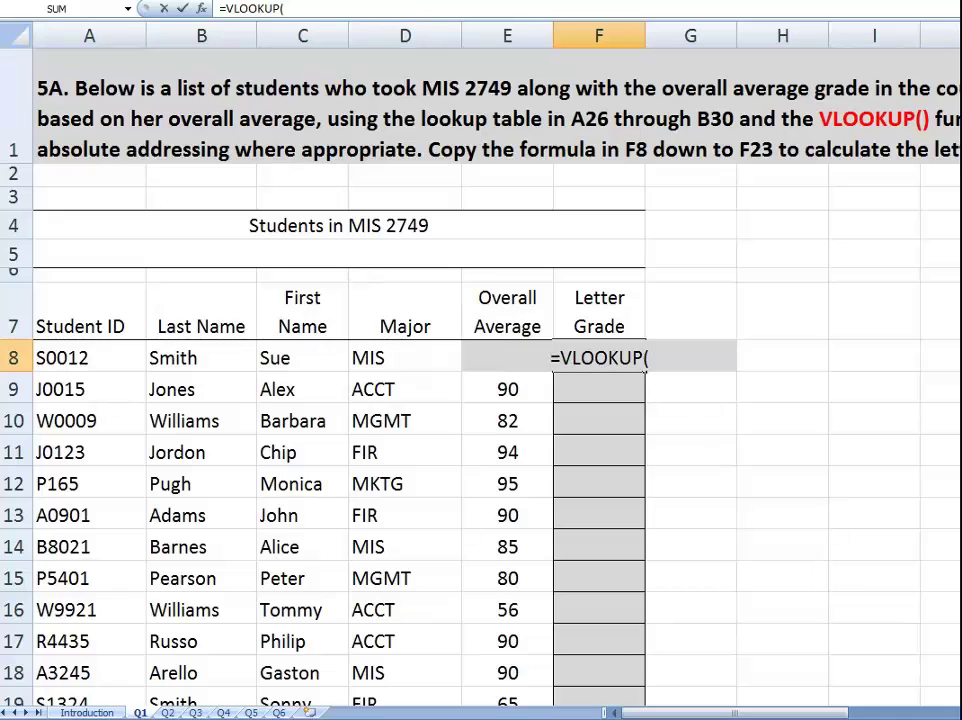
click(287, 9)
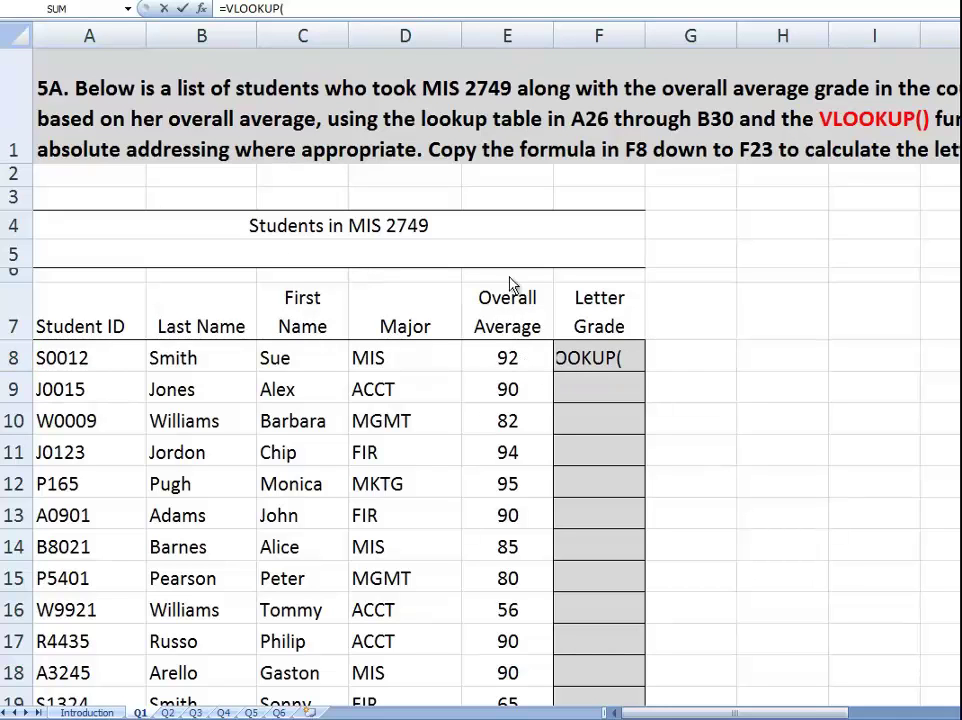
click(509, 357)
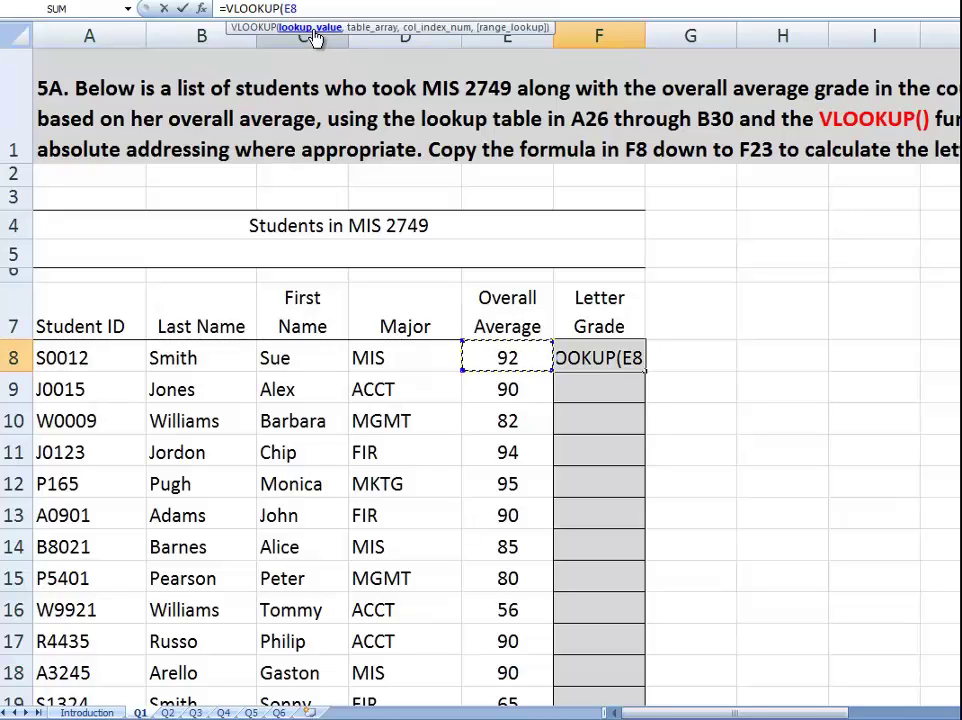
text(,)
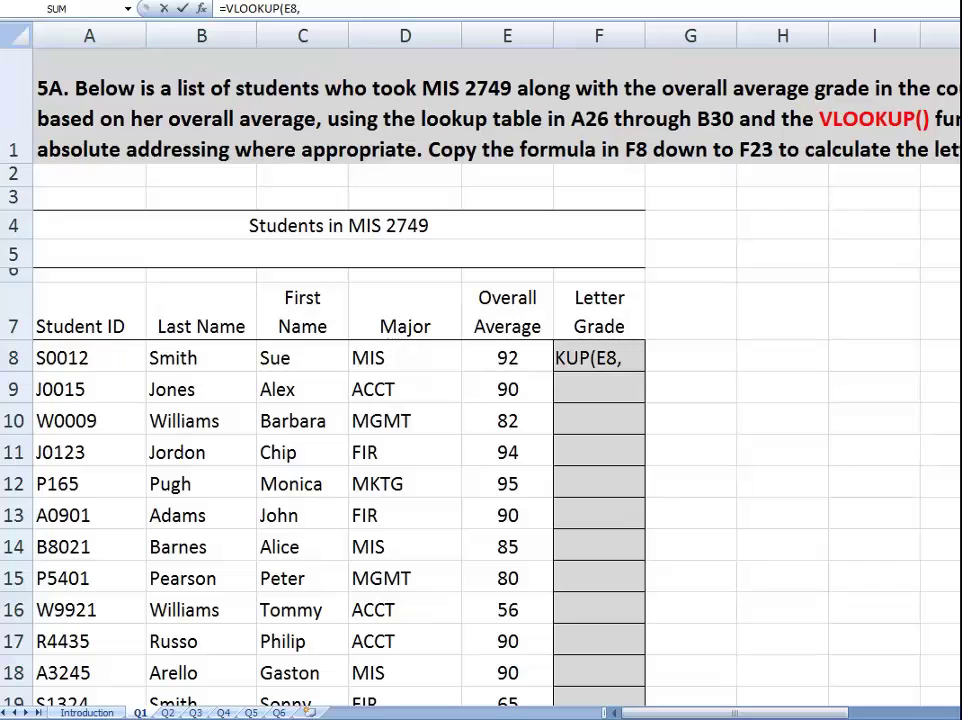
Complete the VLOOKUP formula with the table range A26:B30 and column index 2, and enter it in F8
drag(961, 296, 961, 412)
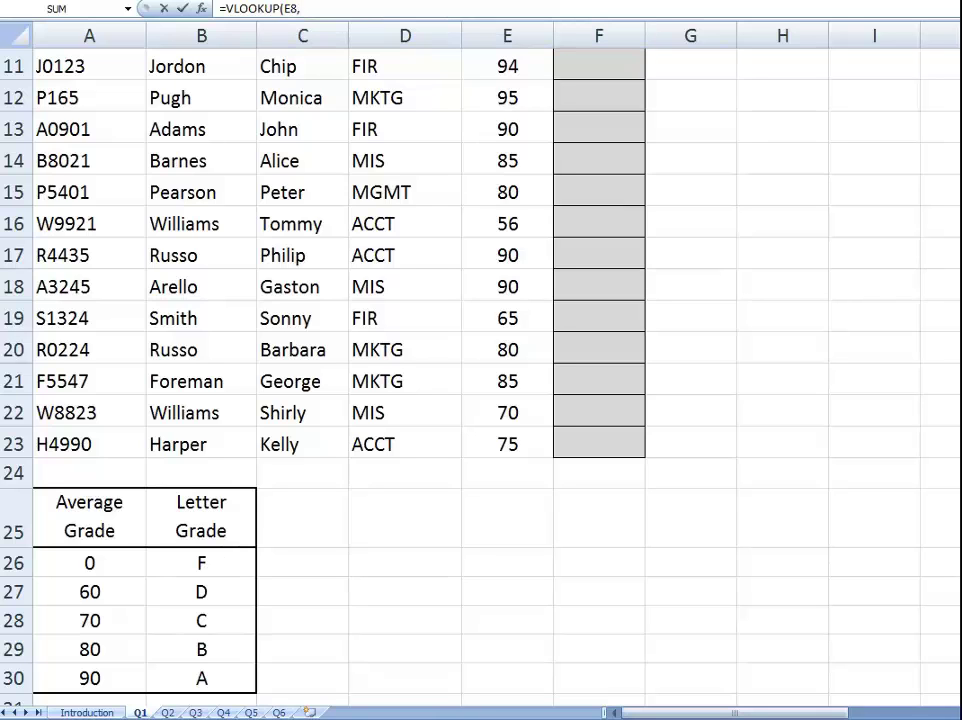
click(89, 565)
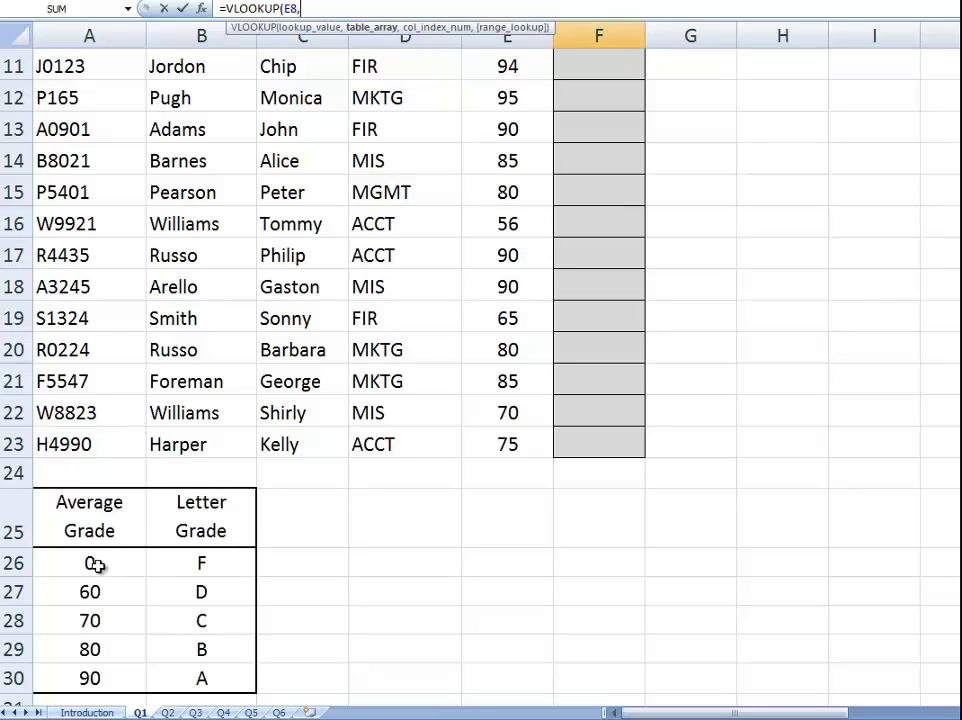
drag(89, 565, 189, 672)
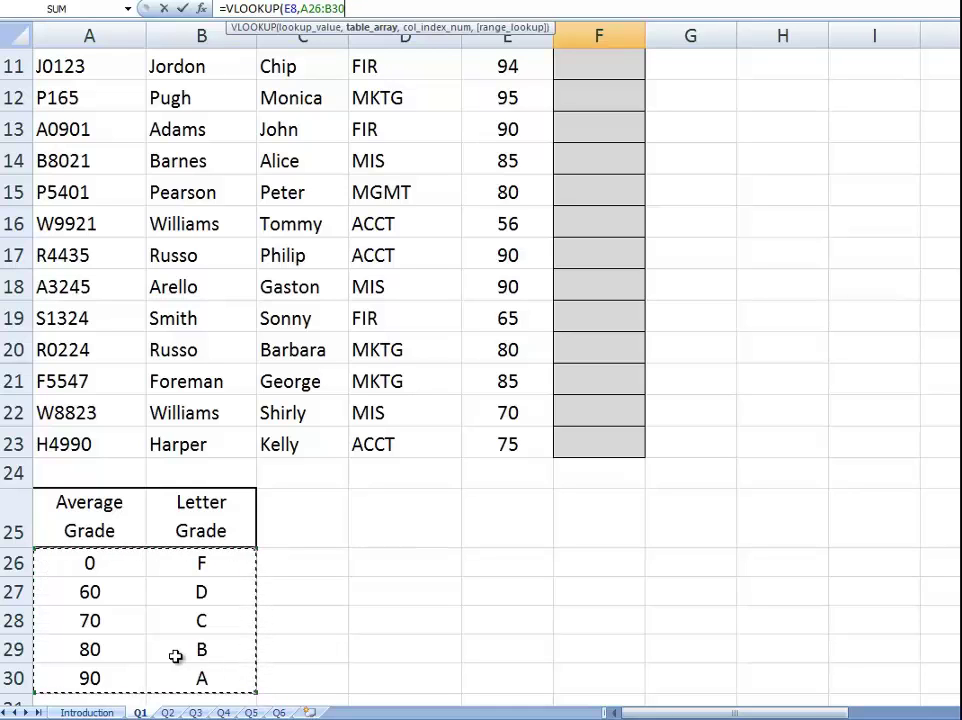
text(,)
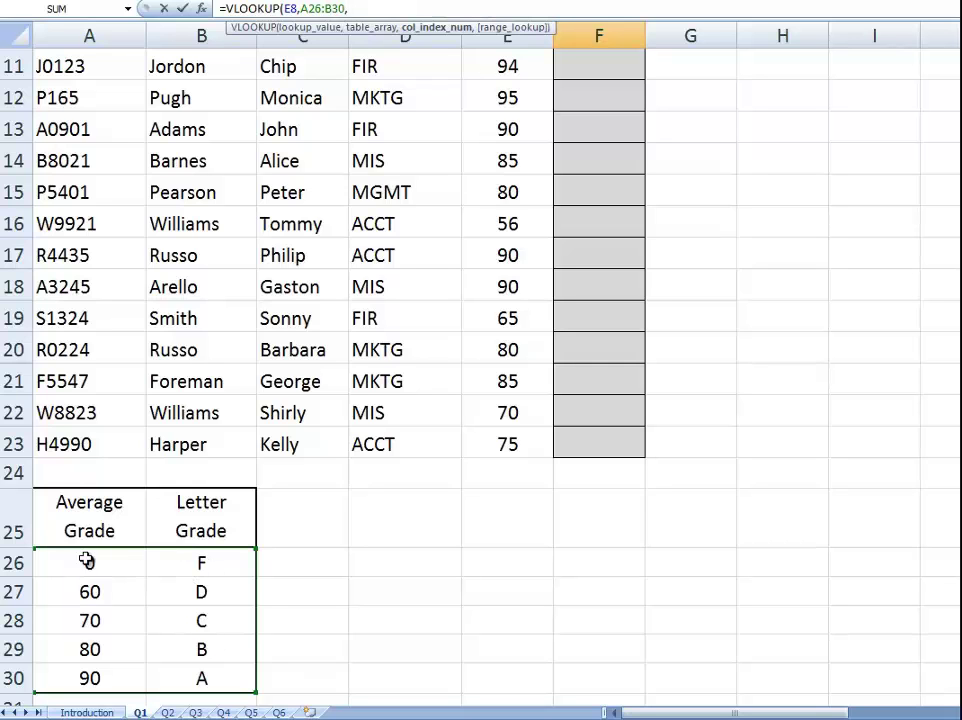
text(2))
key(Return)
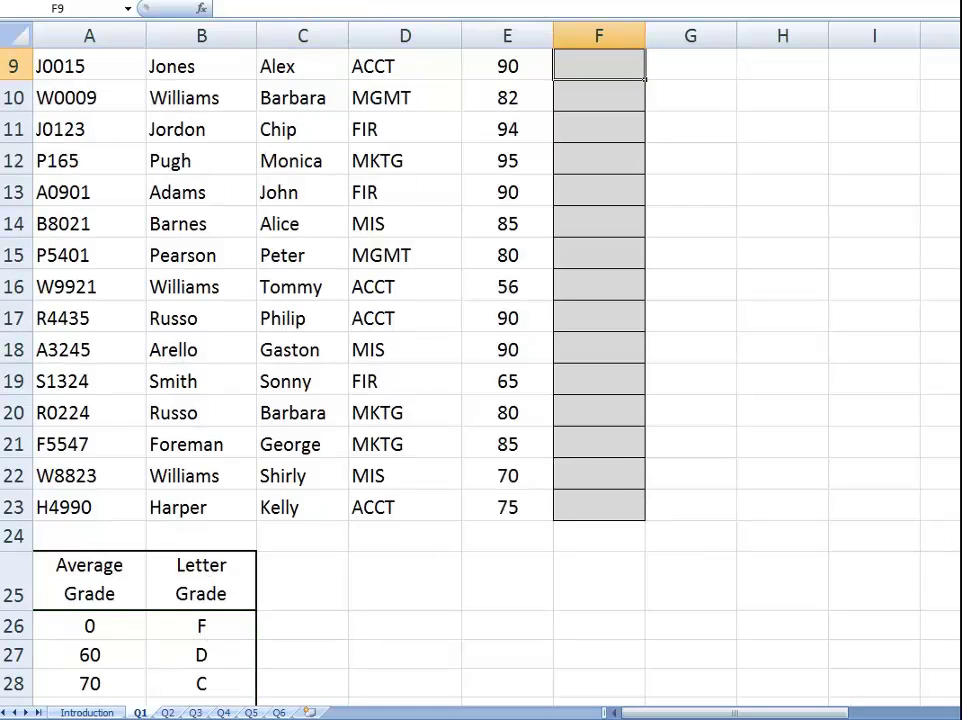
Copy the letter grade formula from F8 down through F23
drag(960, 515, 960, 442)
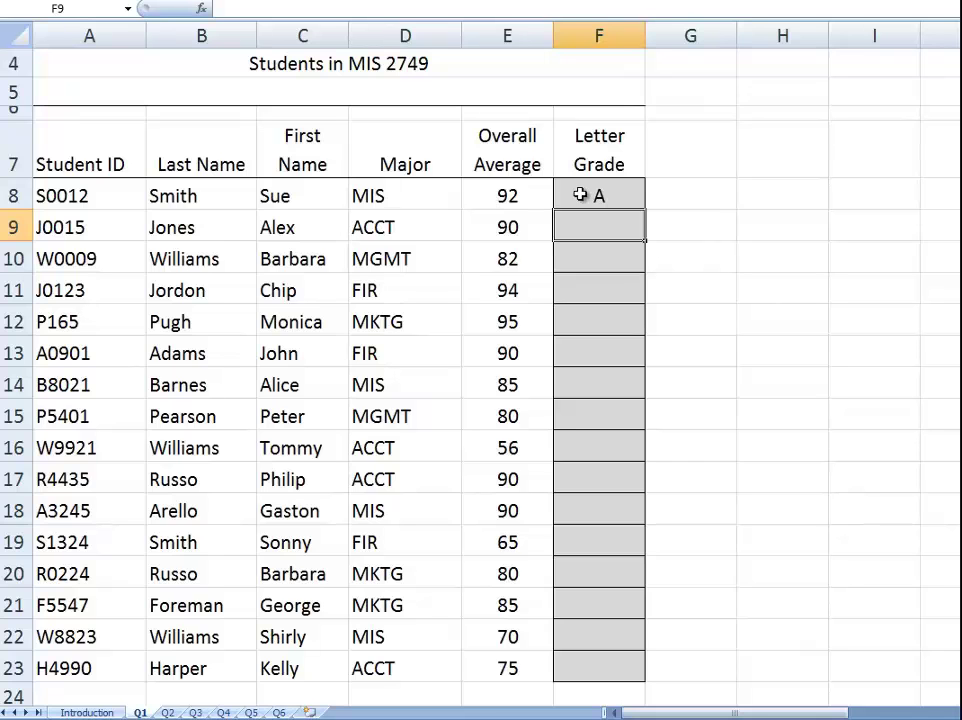
click(580, 195)
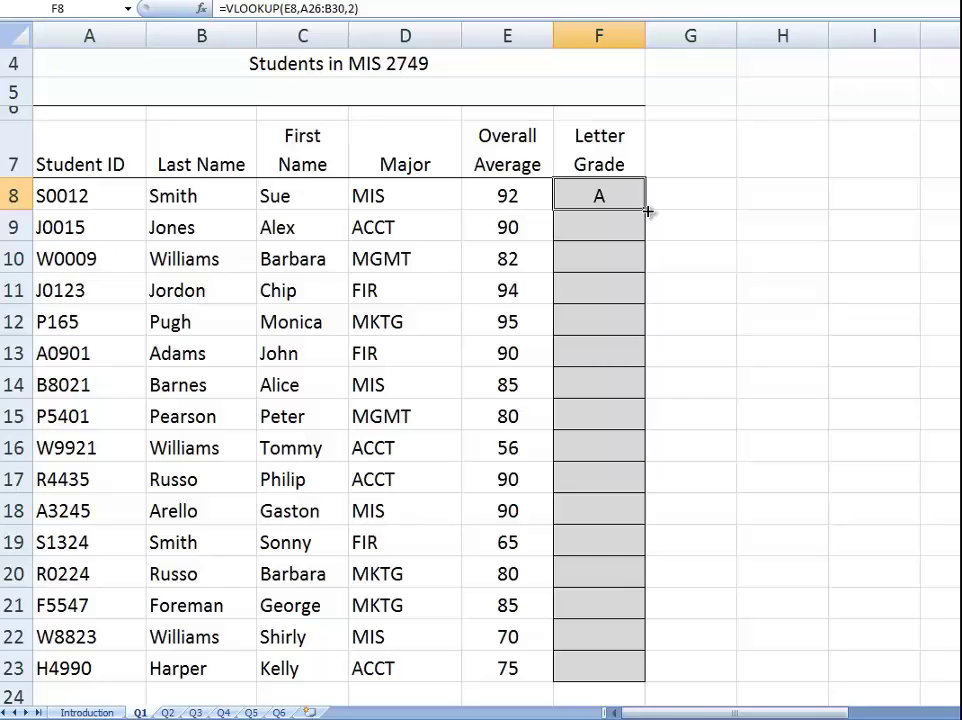
drag(648, 211, 663, 670)
Examine the copied formulas in F13 through F18 and compare their table ranges with the grade lookup table
click(614, 354)
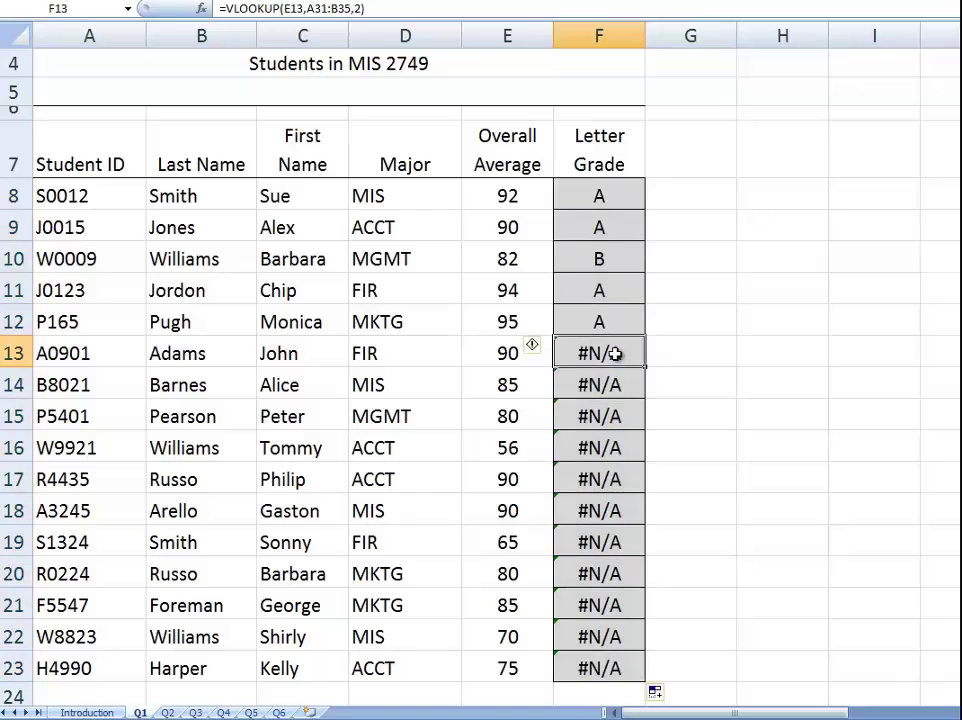
click(603, 381)
click(598, 416)
click(599, 448)
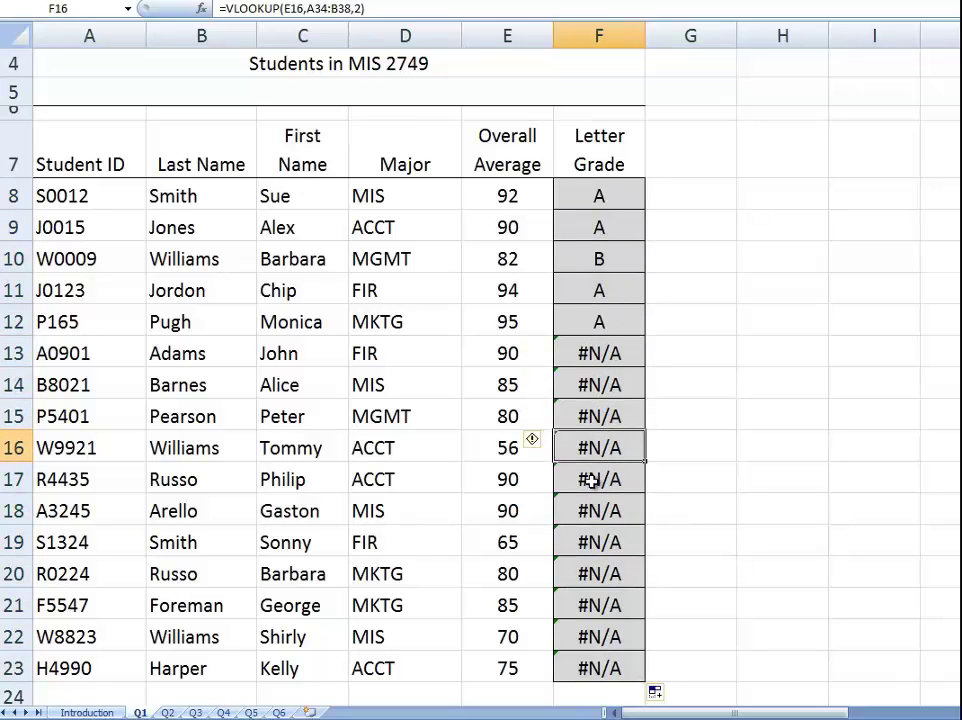
click(596, 479)
click(594, 511)
scroll(709, 498, down, 3)
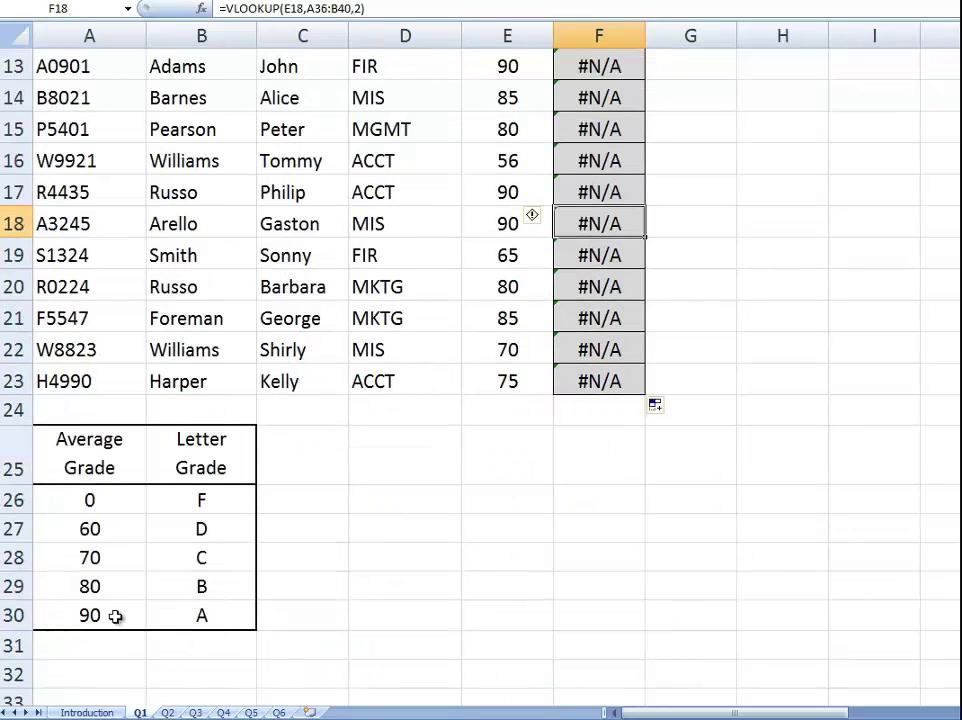
scroll(384, 571, up, 3)
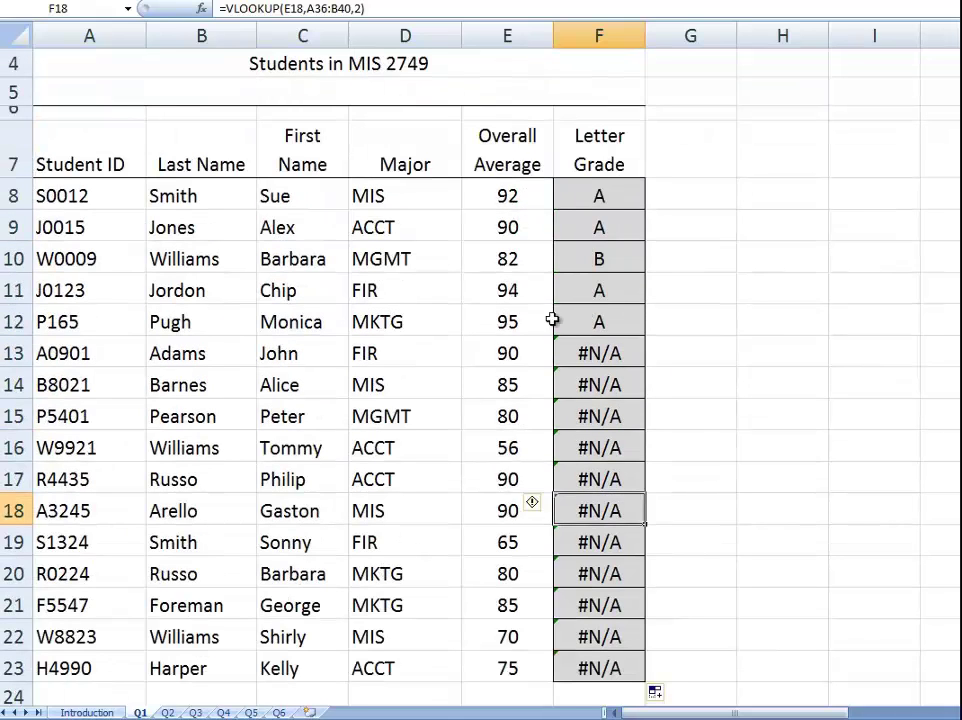
Clear the copied letter grade formulas from F9 through F23
click(686, 272)
drag(603, 230, 607, 661)
key(Delete)
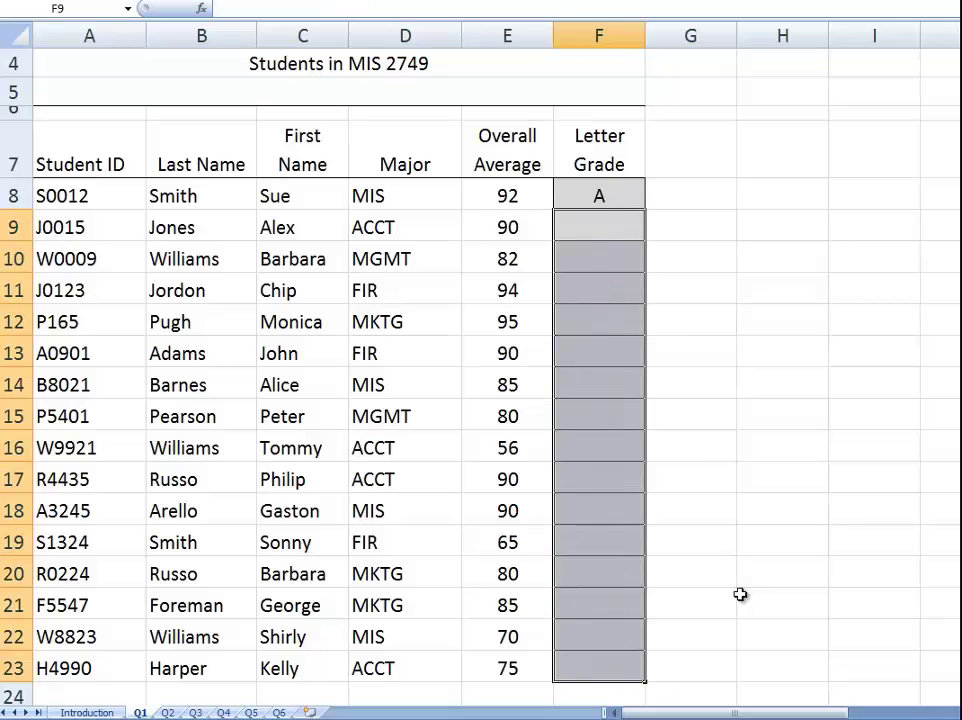
Make the table range in F8's VLOOKUP formula absolute, as $A$26:$B$30, and enter the formula
click(603, 196)
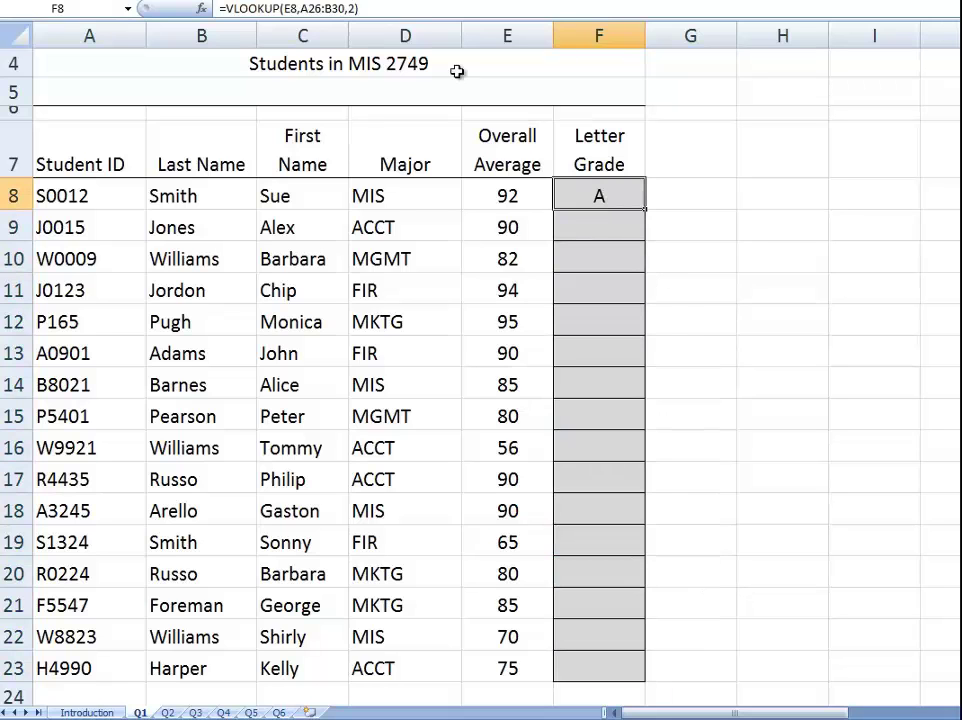
click(229, 8)
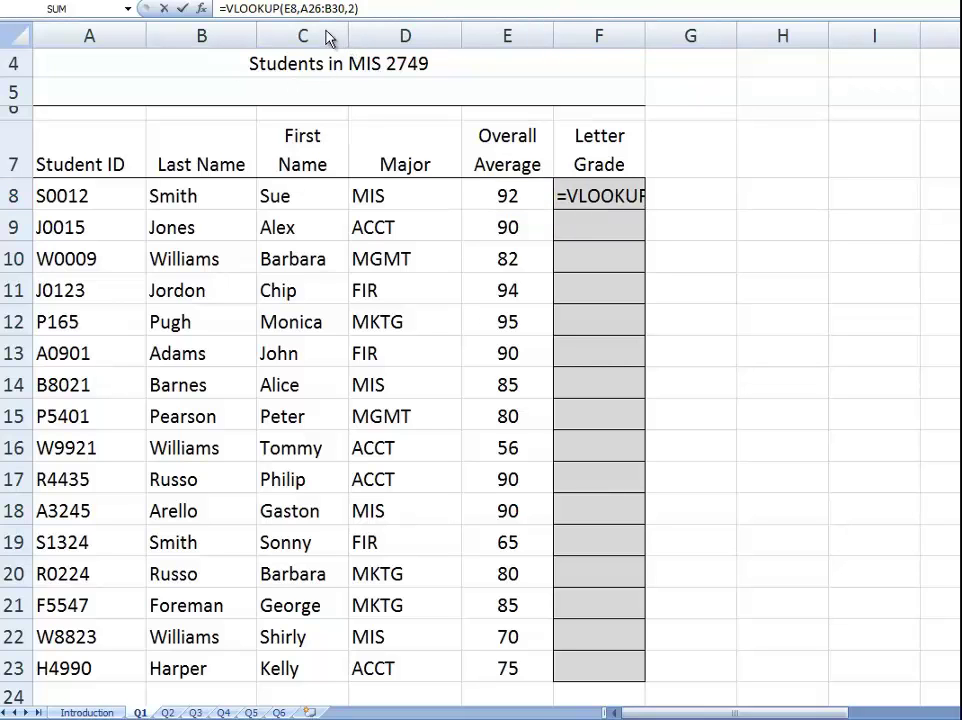
click(302, 10)
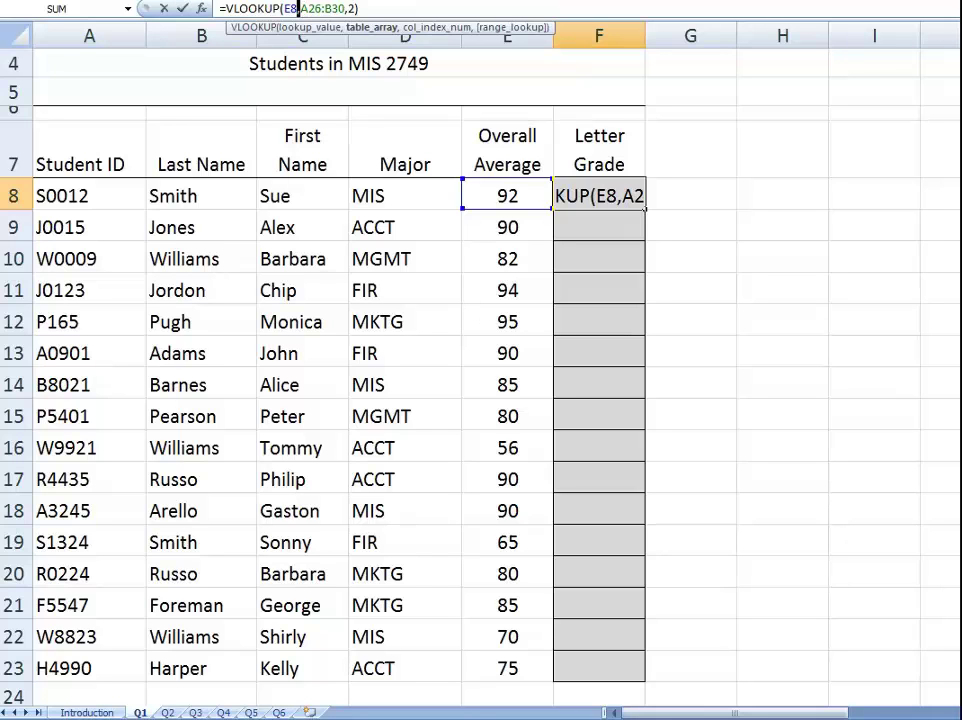
text($)
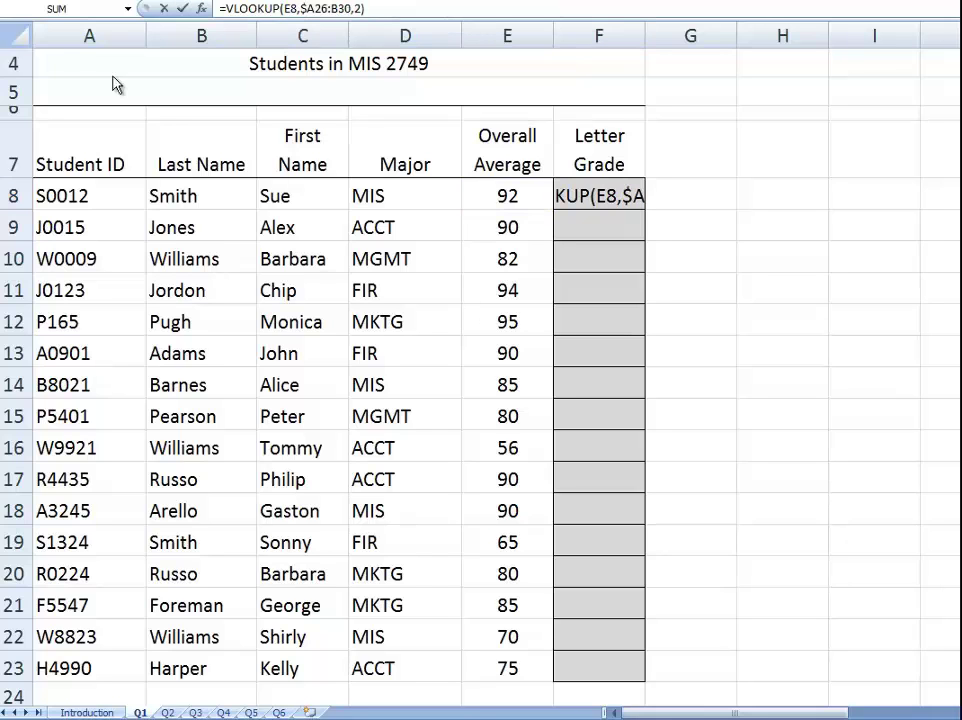
click(316, 10)
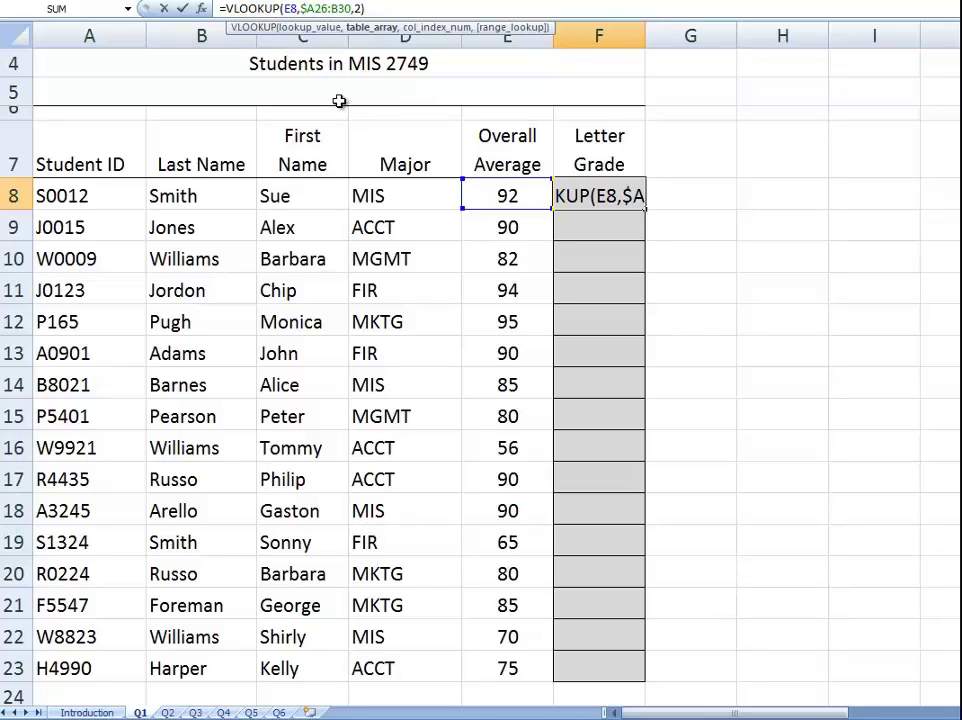
text($)
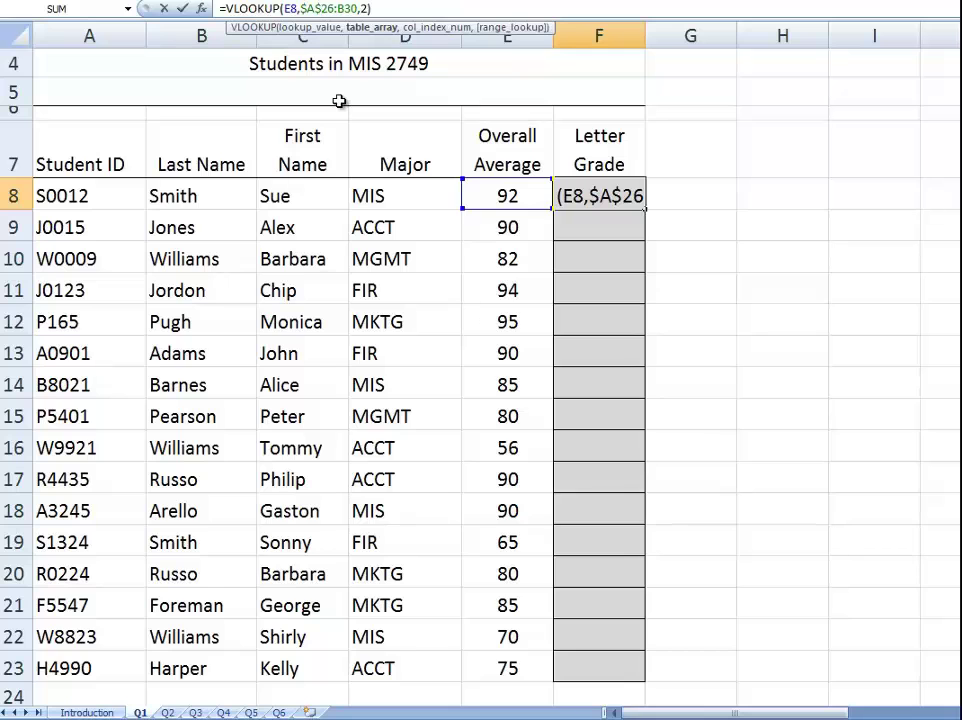
key(Right)
key(Right)
key(Right)
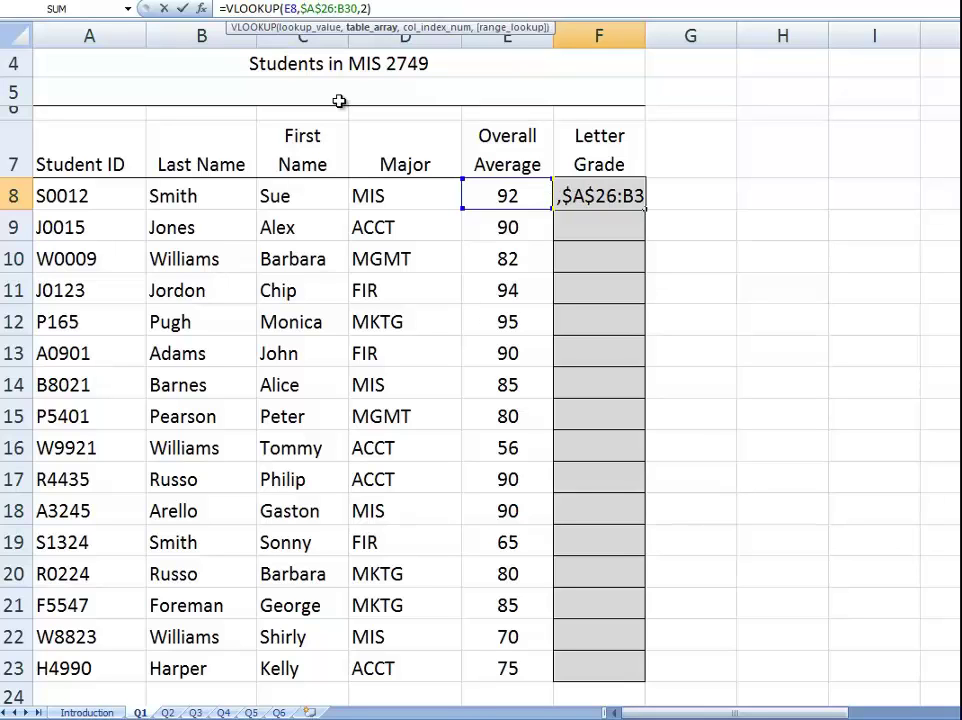
text($A)
text($B$)
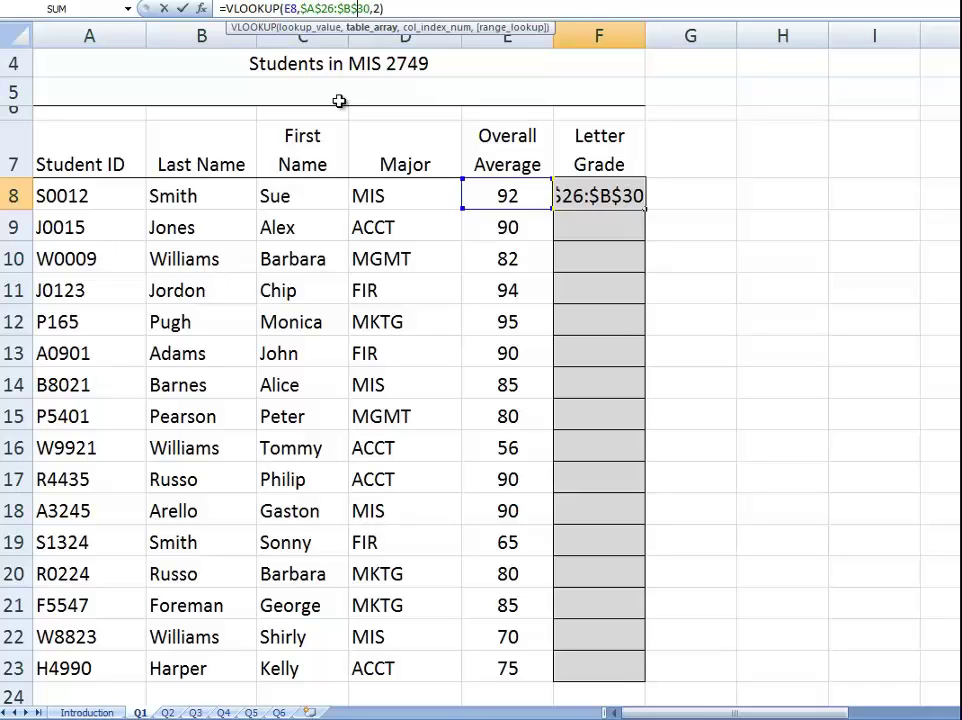
key(Return)
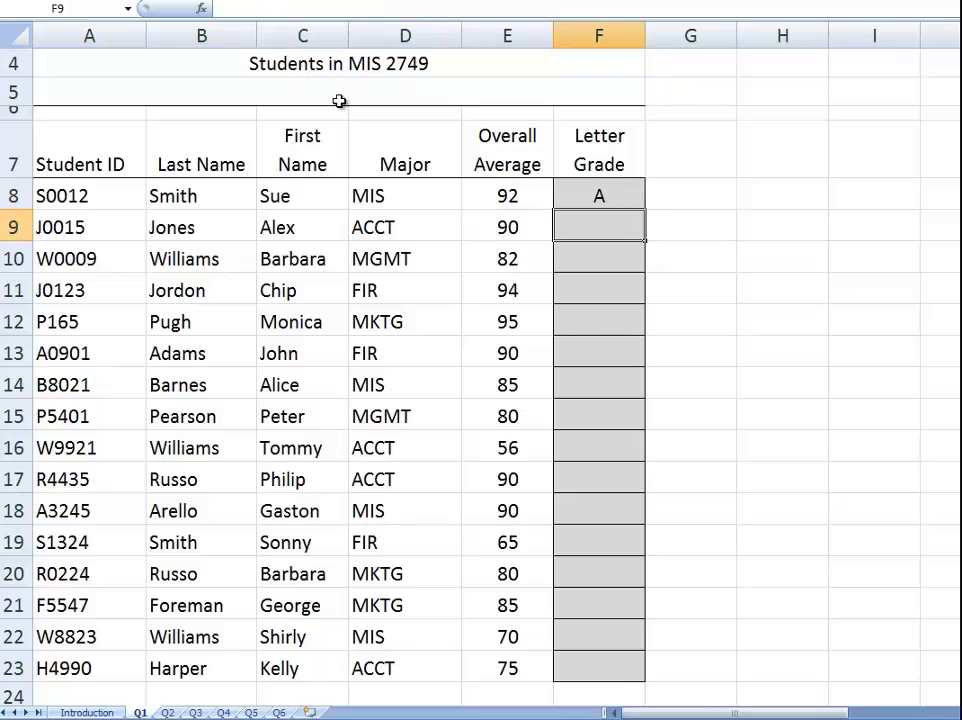
Copy the VLOOKUP formula with absolute table references from F8 down through F23
click(583, 192)
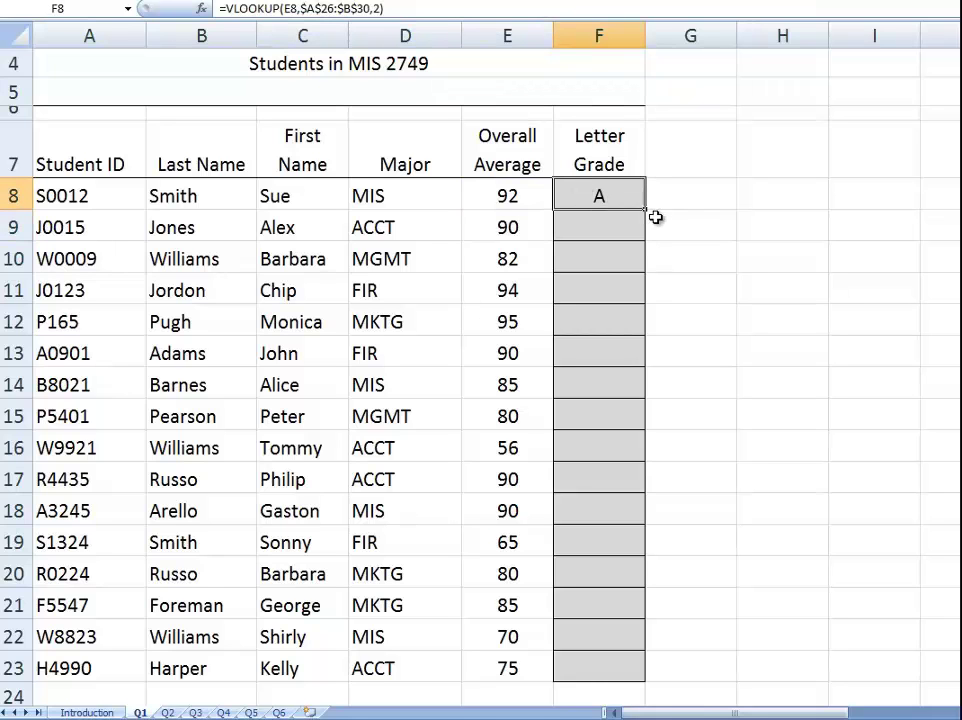
drag(647, 209, 645, 677)
click(752, 558)
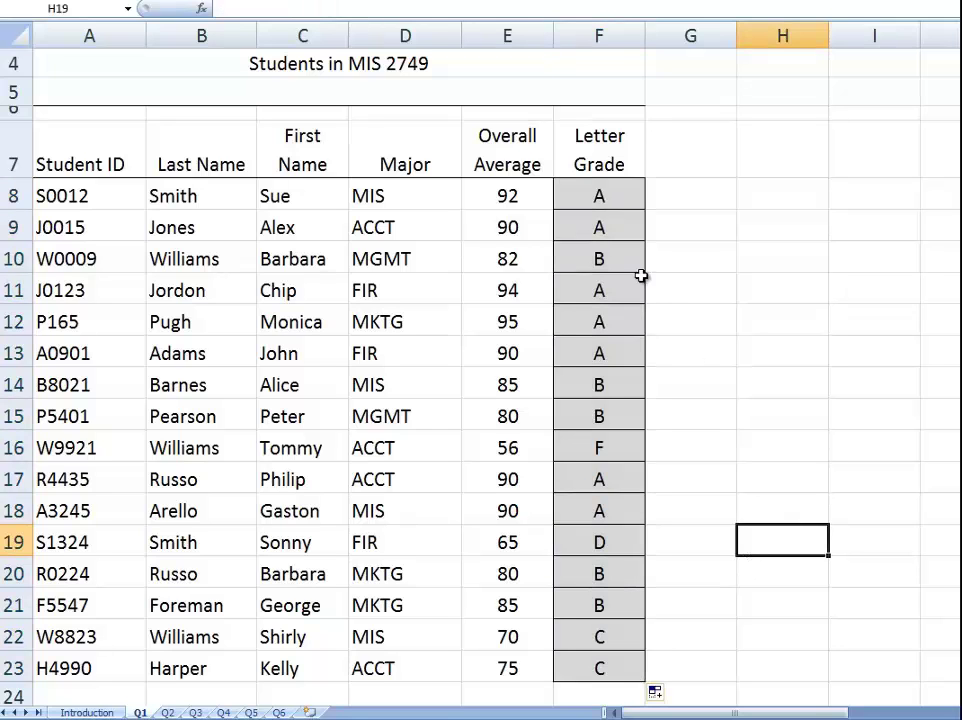
Check the table range in the letter grade formulas in F8, F22, F21 and F19
click(600, 201)
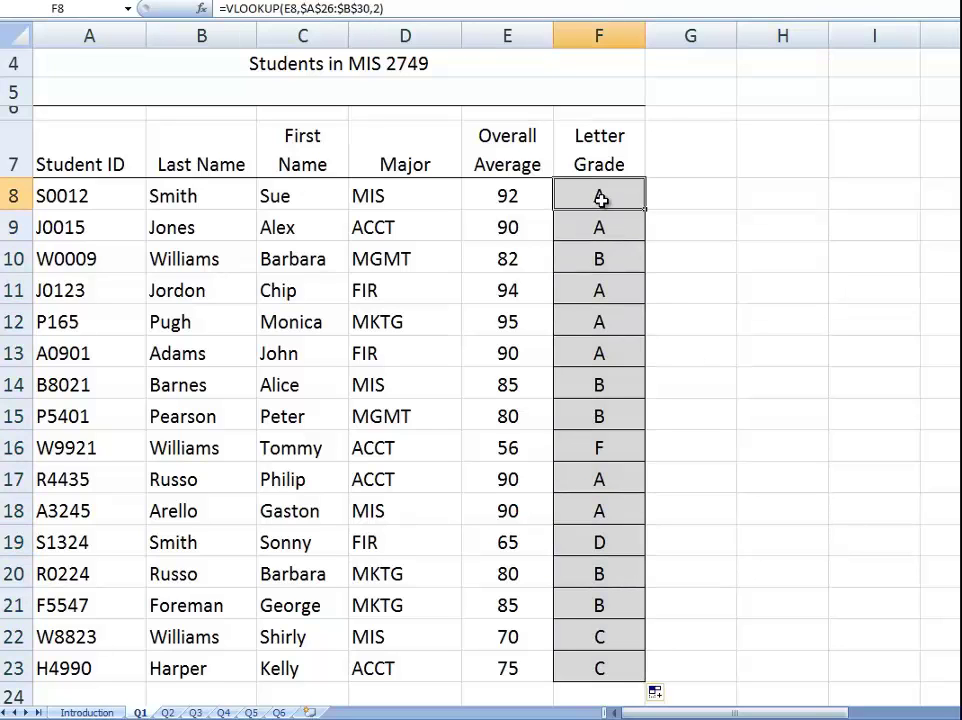
click(697, 606)
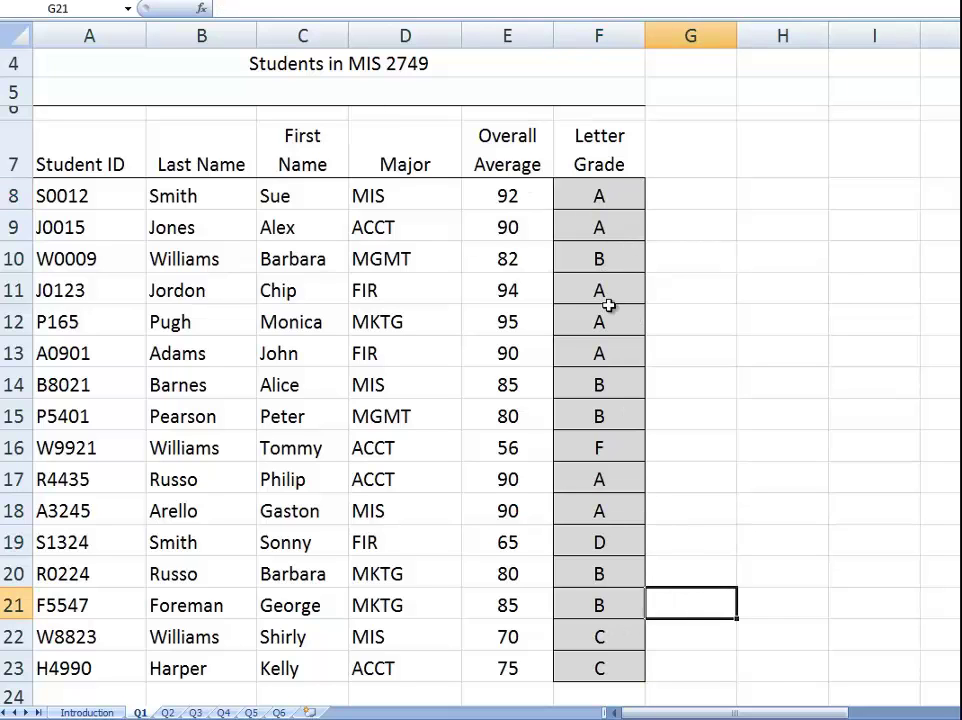
click(603, 200)
click(610, 638)
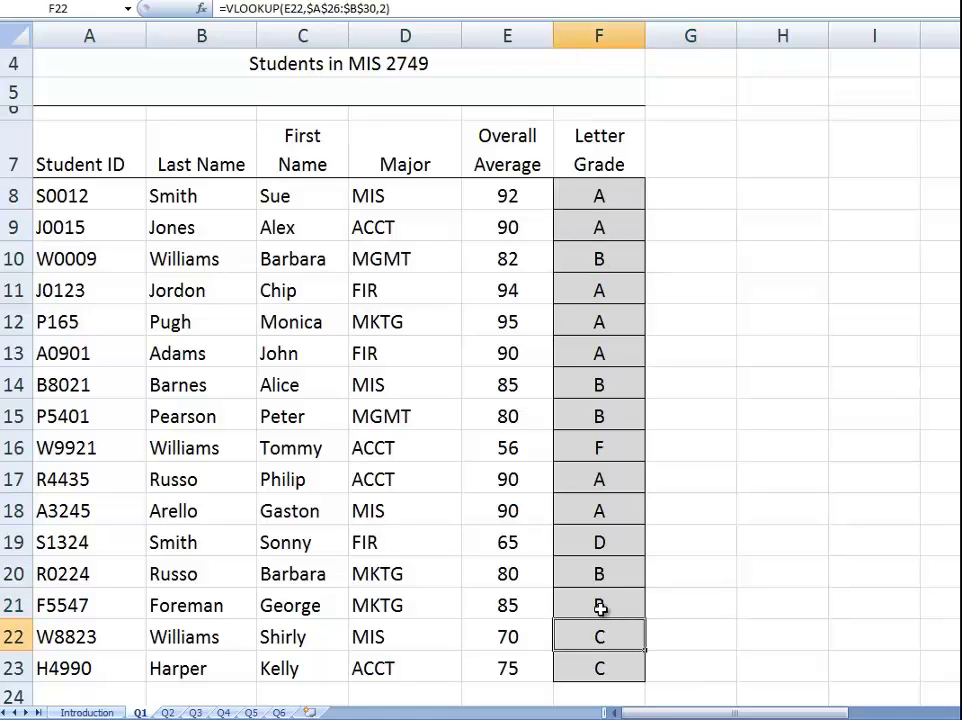
click(606, 606)
click(592, 542)
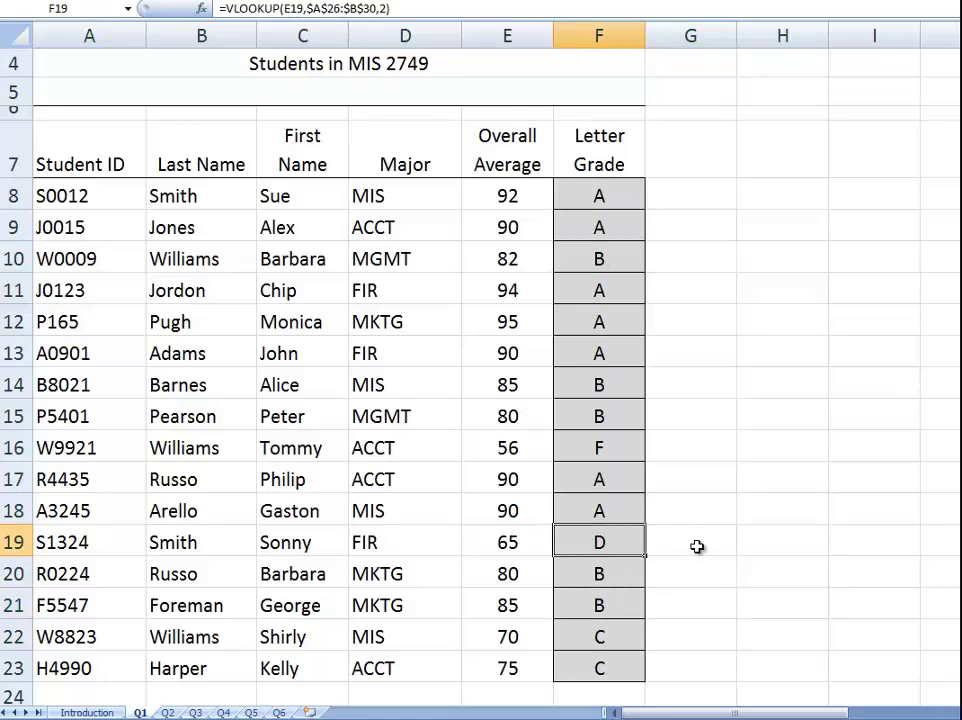